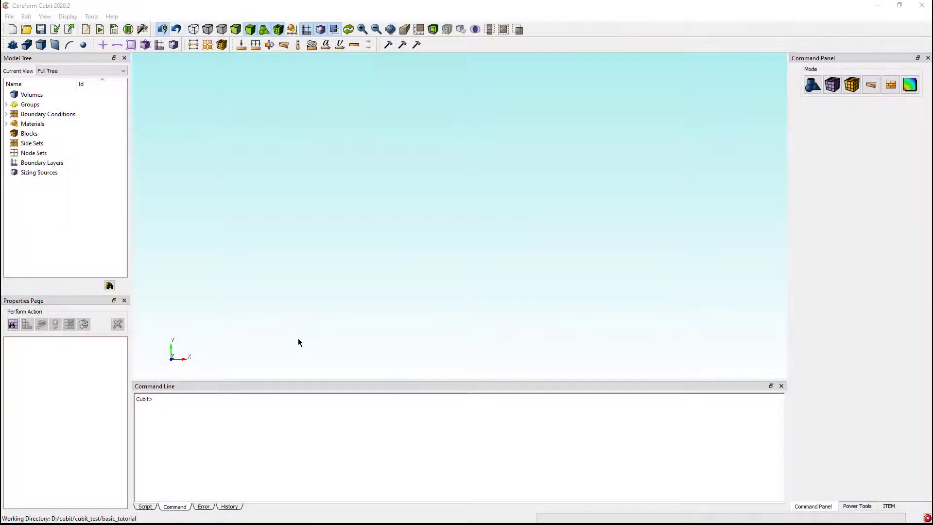
Step: Import ra.sat with the default ACIS import options and orbit to an angled view
{"action": "left_click", "coordinate": [54, 29]}
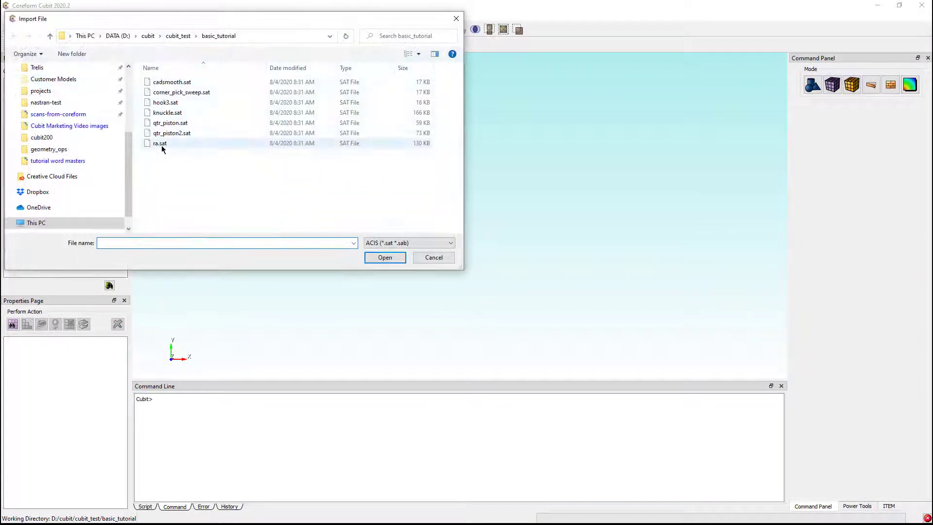
{"action": "left_click", "coordinate": [161, 144]}
{"action": "left_click", "coordinate": [387, 260]}
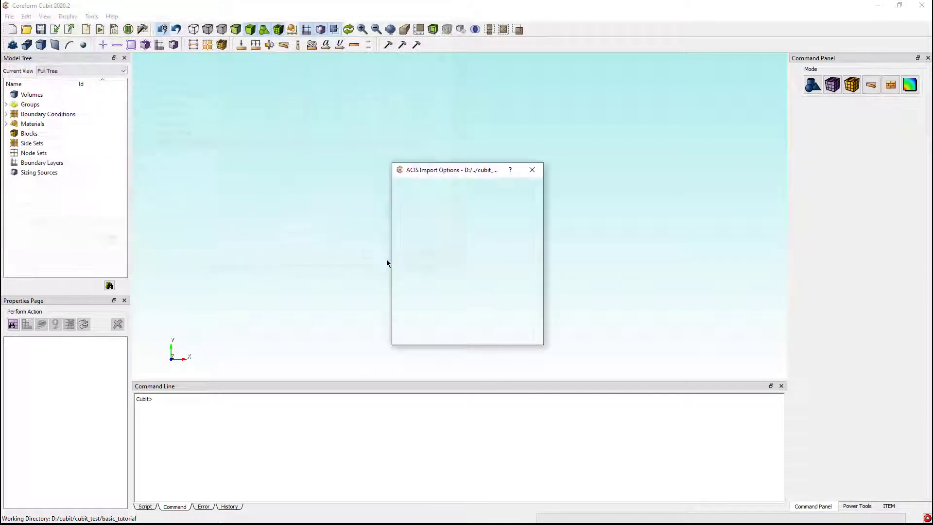
{"action": "left_click", "coordinate": [523, 331]}
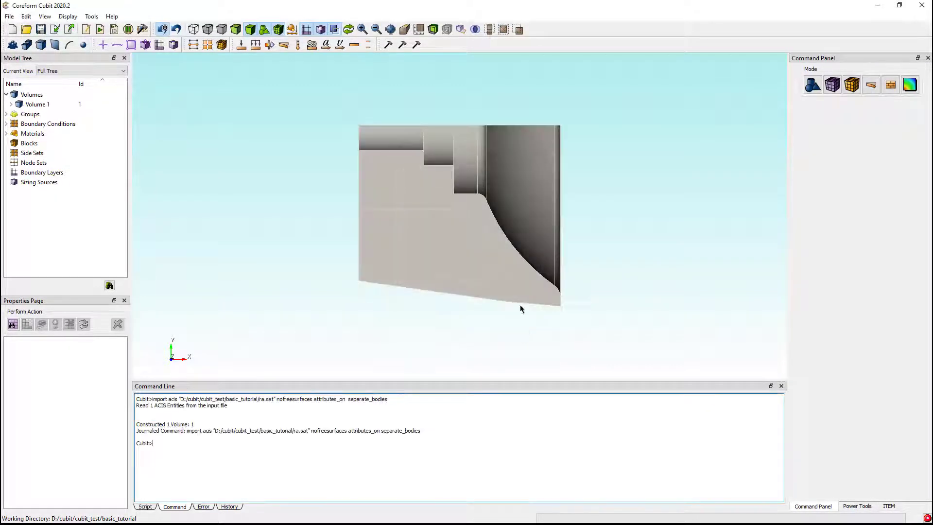
{"action": "mouse_move", "coordinate": [520, 305]}
{"action": "middle_mouse_down"}
{"action": "mouse_move", "coordinate": [312, 232]}
{"action": "mouse_move", "coordinate": [426, 190]}
{"action": "middle_mouse_up"}
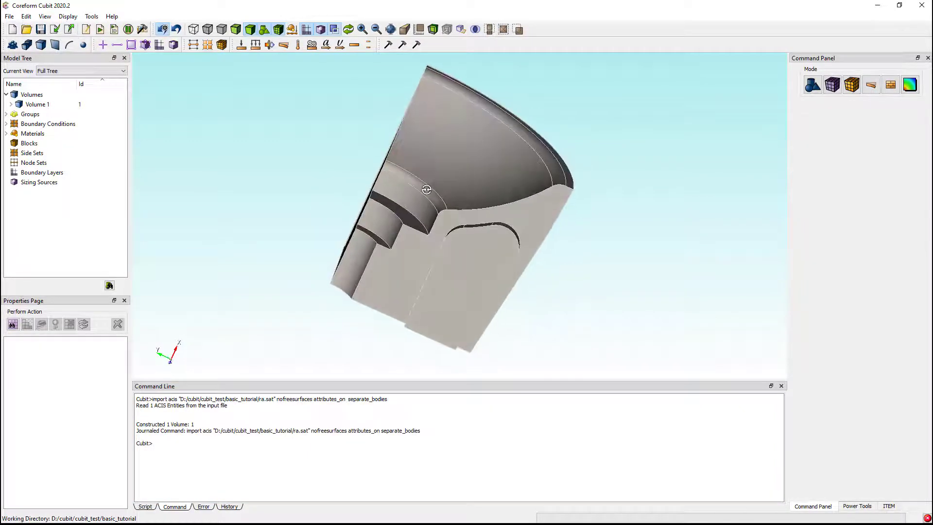
Step: Give Volume 1 automatic interval sizing with size factor 3
{"action": "left_click", "coordinate": [832, 87]}
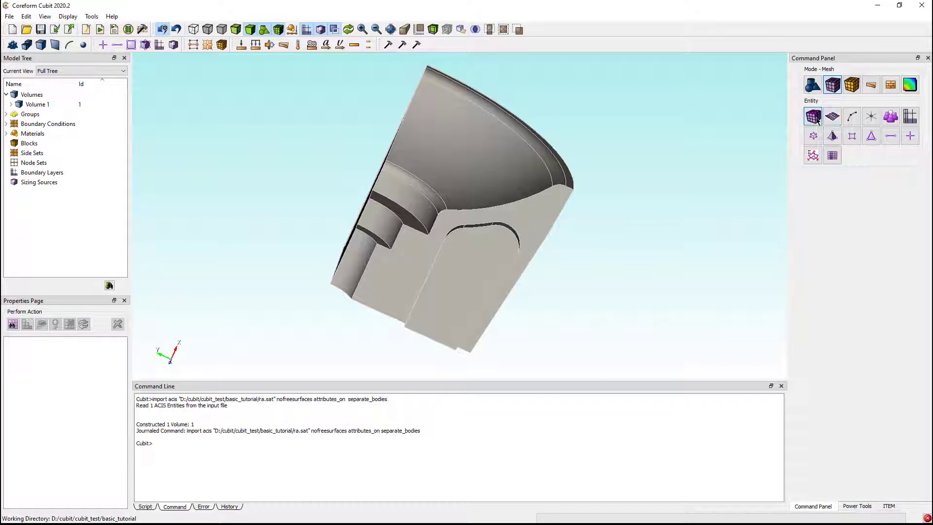
{"action": "left_click", "coordinate": [814, 118]}
{"action": "left_click", "coordinate": [815, 189]}
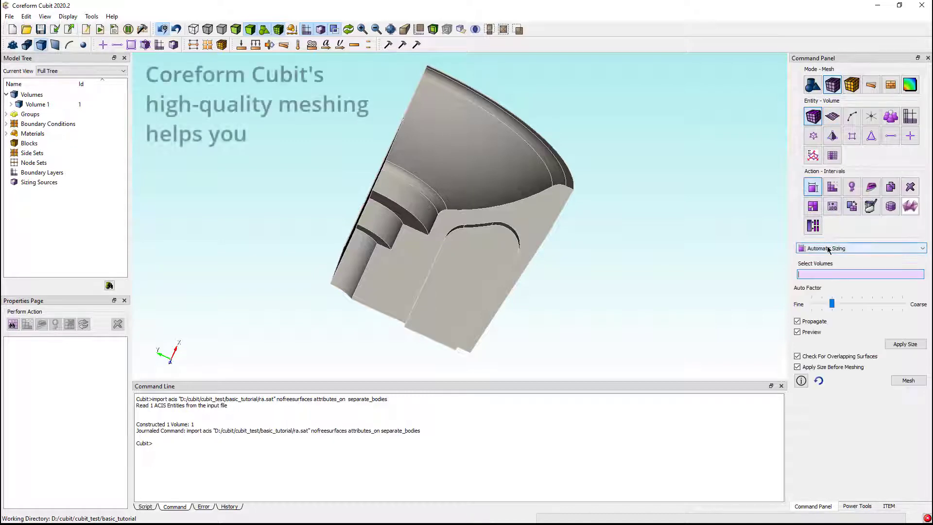
{"action": "left_click", "coordinate": [831, 305]}
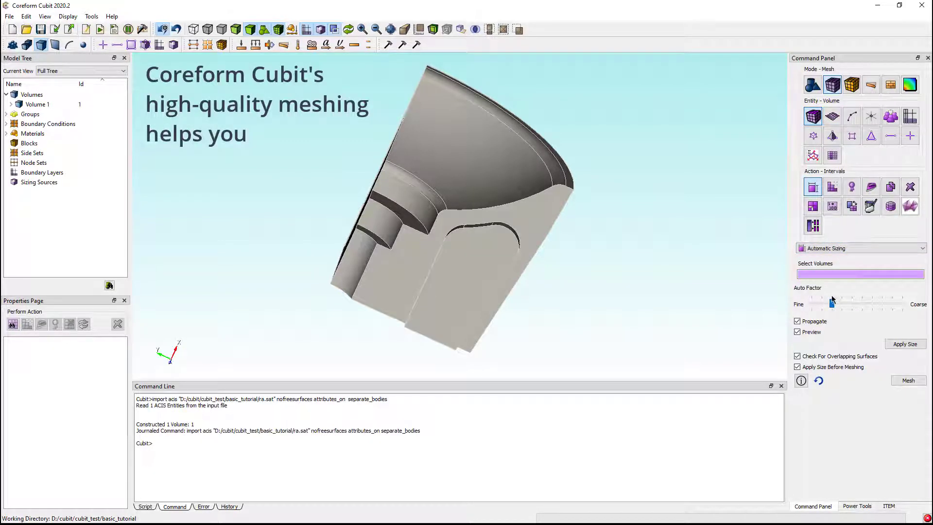
{"action": "left_click", "coordinate": [809, 275]}
{"action": "left_click", "coordinate": [520, 250]}
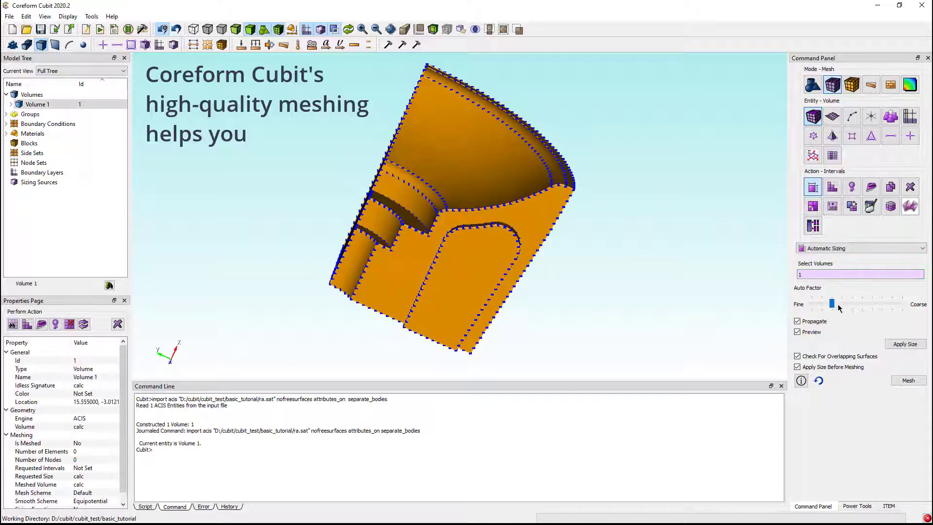
{"action": "mouse_move", "coordinate": [832, 305]}
{"action": "left_mouse_down"}
{"action": "mouse_move", "coordinate": [840, 305]}
{"action": "mouse_move", "coordinate": [824, 306]}
{"action": "left_mouse_up"}
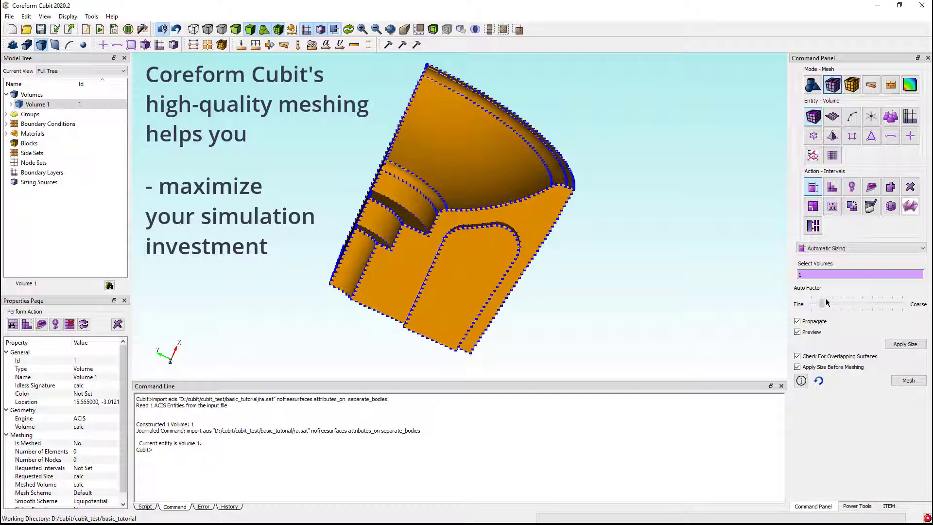
{"action": "left_click", "coordinate": [907, 345]}
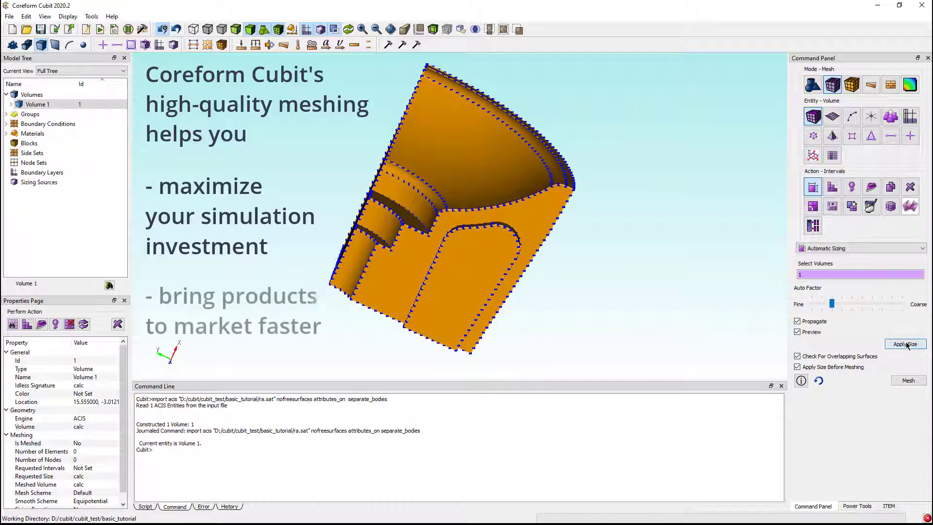
Step: Set Volume 1's meshing scheme to Automatically Calculate and apply it
{"action": "left_click", "coordinate": [831, 189]}
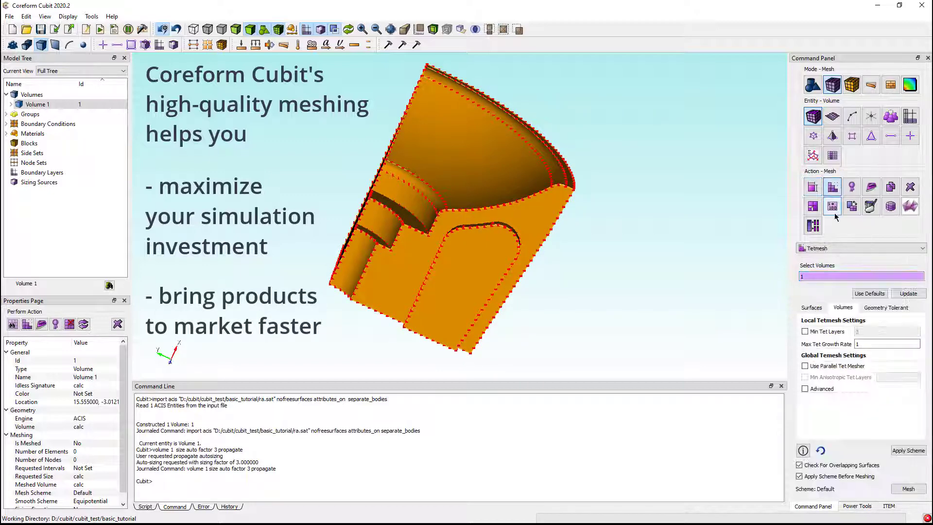
{"action": "left_click", "coordinate": [832, 249]}
{"action": "left_click", "coordinate": [834, 260]}
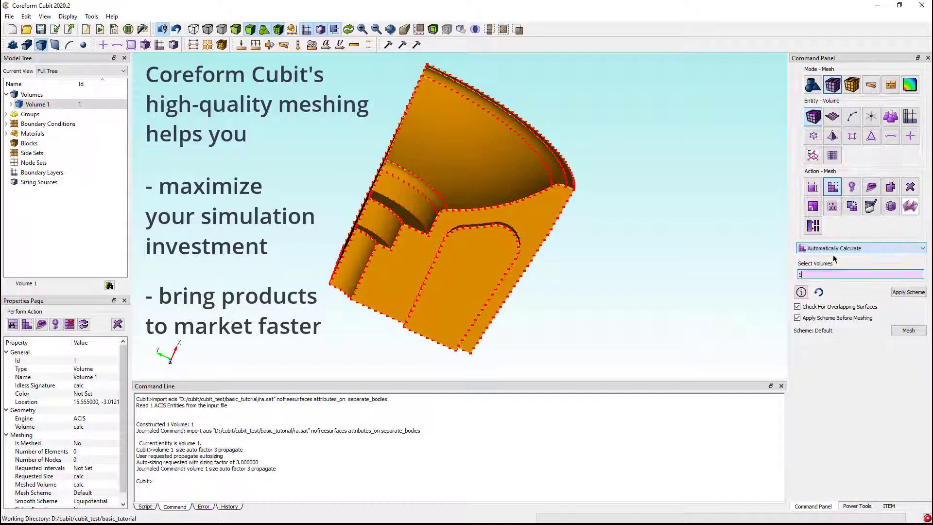
{"action": "left_click", "coordinate": [908, 293]}
Step: Mesh Volume 1 and orbit the meshed part to another angle
{"action": "left_click", "coordinate": [908, 331]}
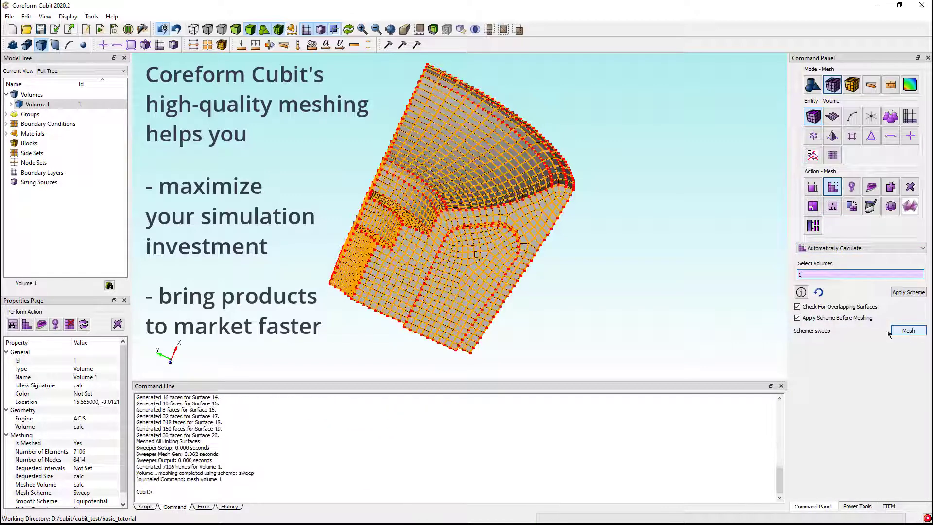
{"action": "left_click", "coordinate": [621, 291]}
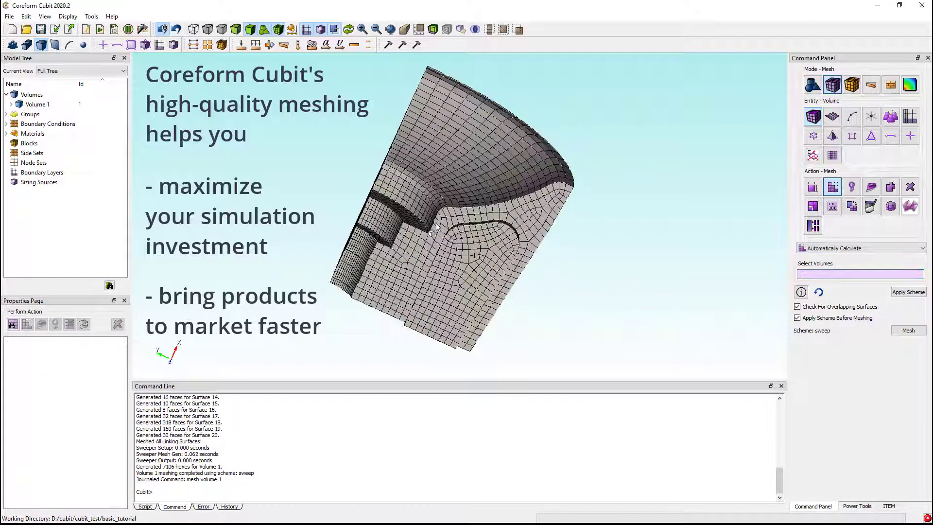
{"action": "mouse_move", "coordinate": [525, 258]}
{"action": "middle_mouse_down"}
{"action": "mouse_move", "coordinate": [494, 229]}
{"action": "mouse_move", "coordinate": [526, 232]}
{"action": "middle_mouse_up"}
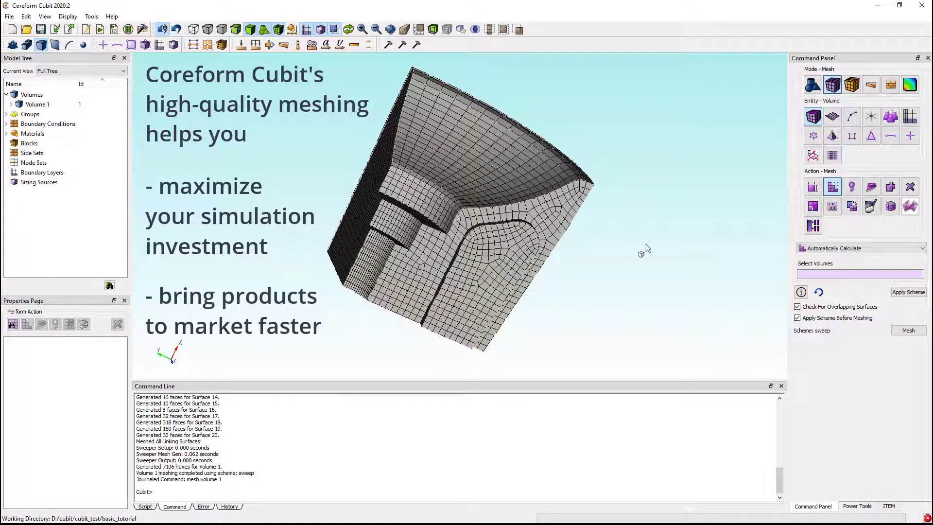
Step: Show the Shape quality map for Volume 1's mesh
{"action": "left_click", "coordinate": [852, 187]}
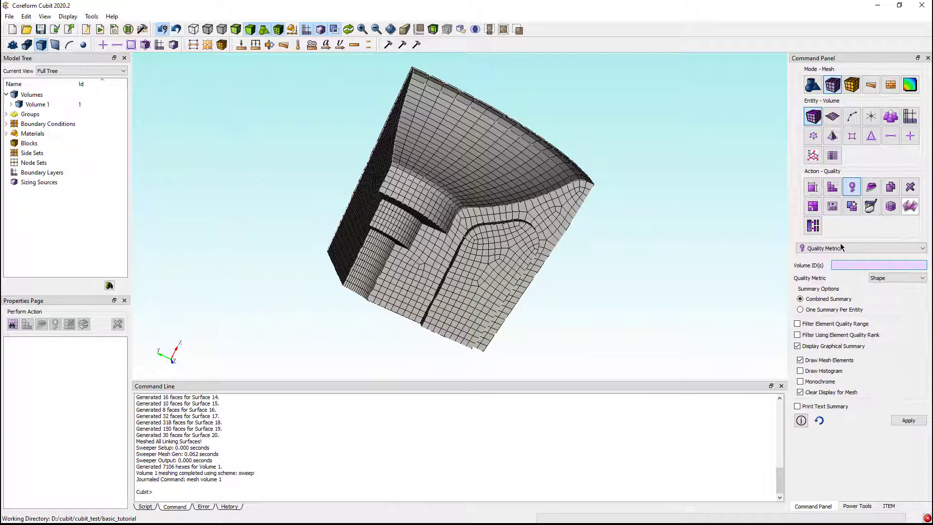
{"action": "left_click", "coordinate": [549, 248]}
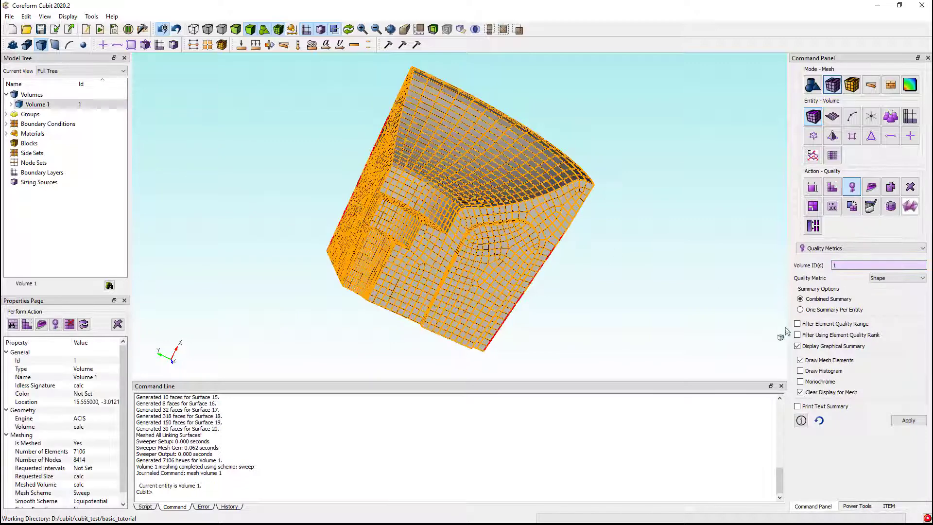
{"action": "left_click", "coordinate": [909, 420]}
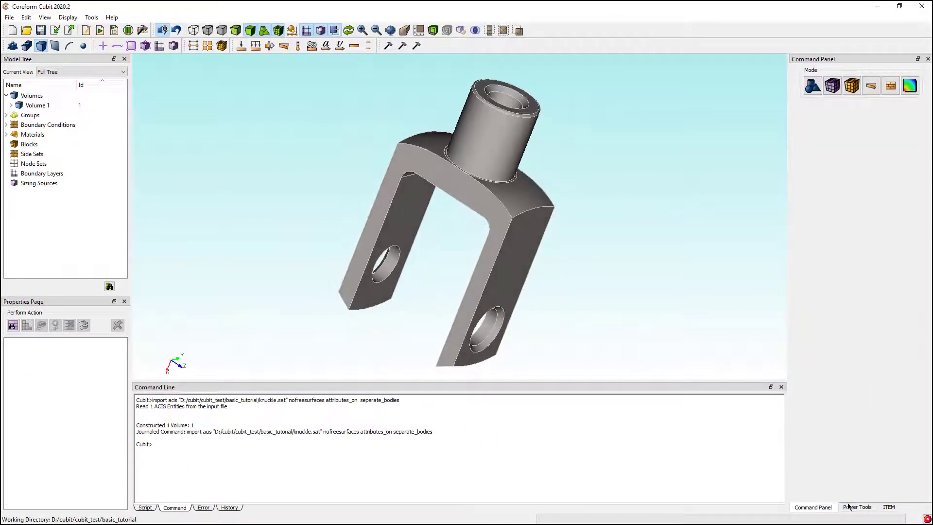
Step: Analyze the knuckle's geometry in Power Tools with Show Solutions enabled
{"action": "left_click", "coordinate": [856, 506]}
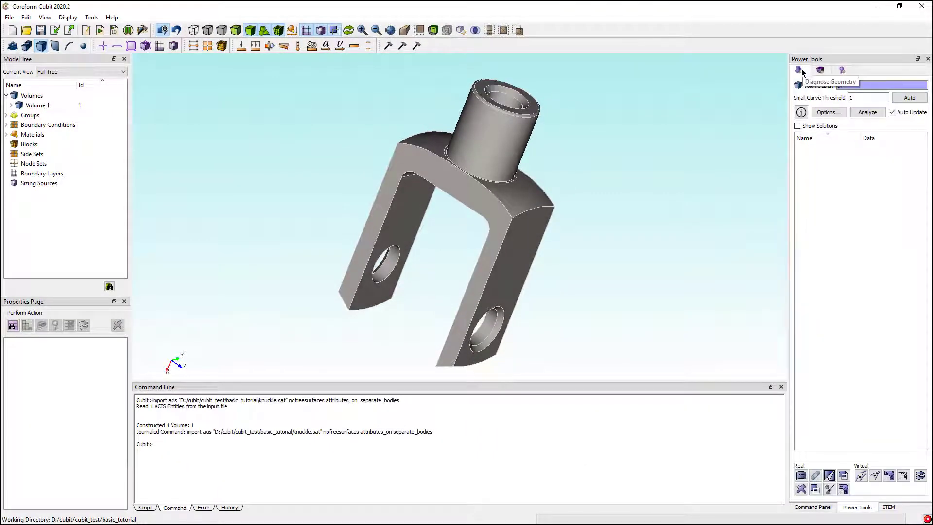
{"action": "left_click", "coordinate": [798, 126]}
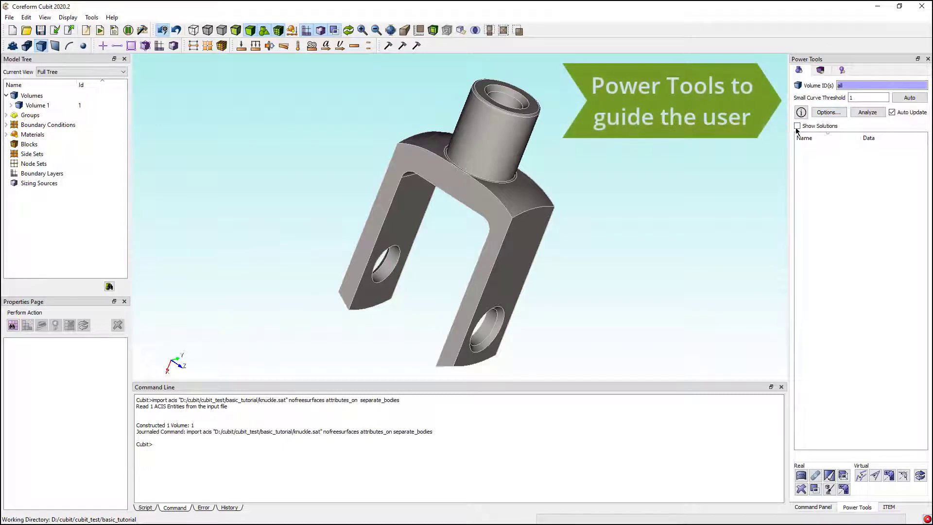
{"action": "left_click", "coordinate": [867, 111]}
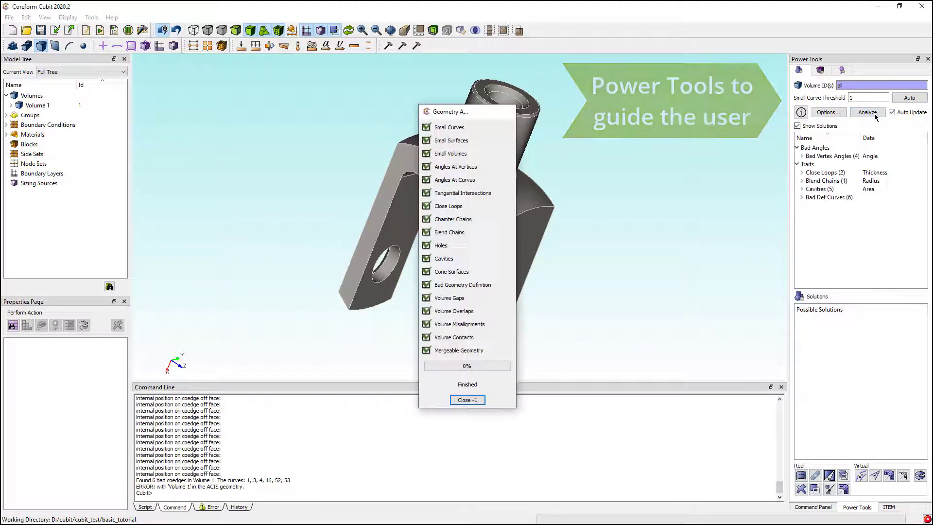
{"action": "left_click_drag", "start_coordinate": [511, 208], "coordinate": [512, 202]}
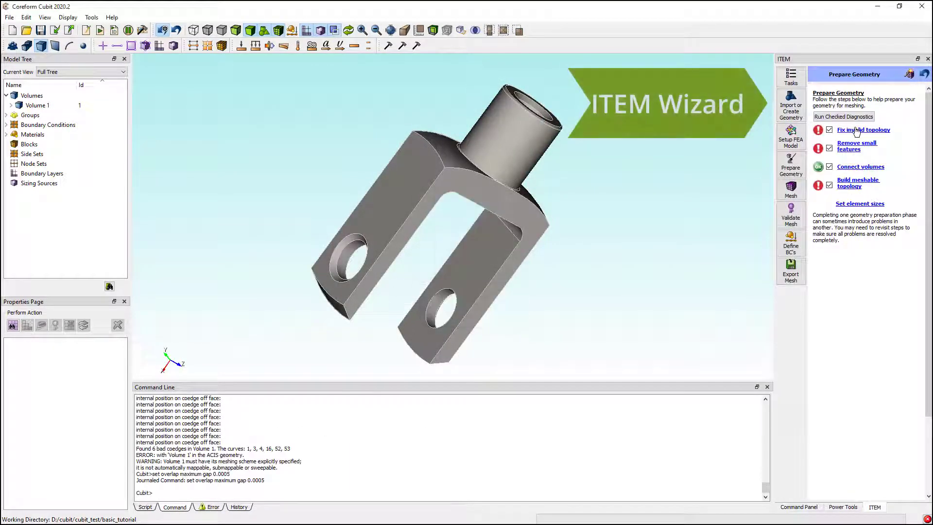
Step: Heal the knuckle's topology and remove narrow Surfaces 17 and 15
{"action": "left_click", "coordinate": [863, 130]}
{"action": "left_click", "coordinate": [889, 135]}
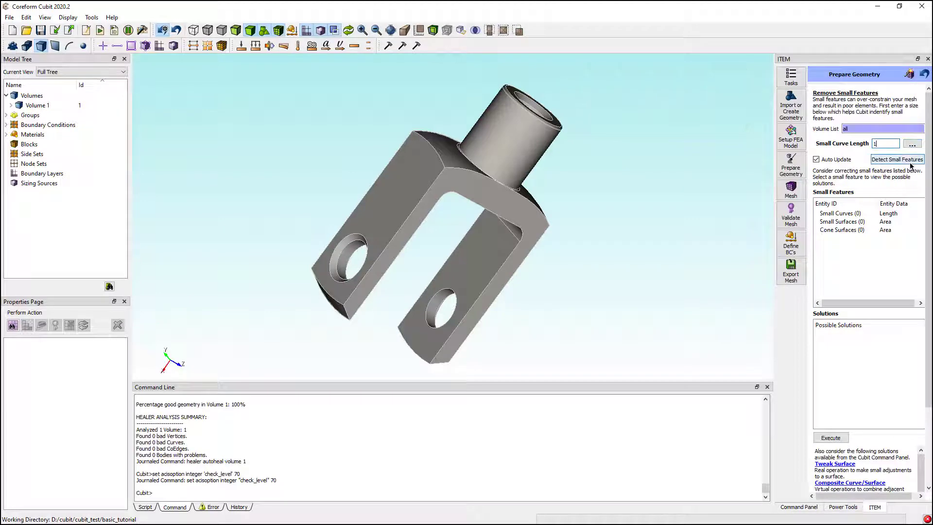
{"action": "left_click", "coordinate": [897, 160]}
{"action": "left_click", "coordinate": [838, 245]}
{"action": "double_click", "coordinate": [857, 337]}
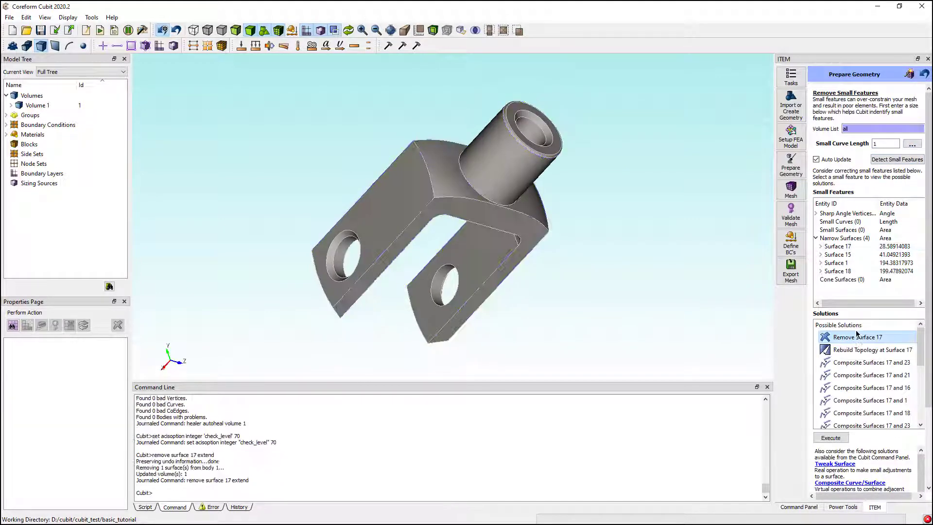
{"action": "left_click", "coordinate": [837, 246]}
{"action": "double_click", "coordinate": [858, 337]}
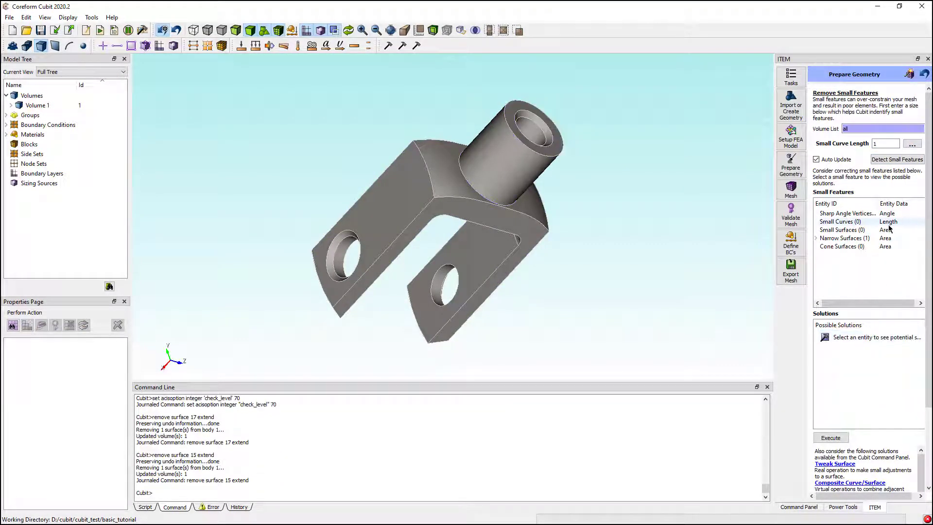
Step: Check which volumes are meshable in the Build Meshable Topology step
{"action": "left_click", "coordinate": [791, 166]}
{"action": "left_click", "coordinate": [846, 183]}
{"action": "left_click", "coordinate": [843, 314]}
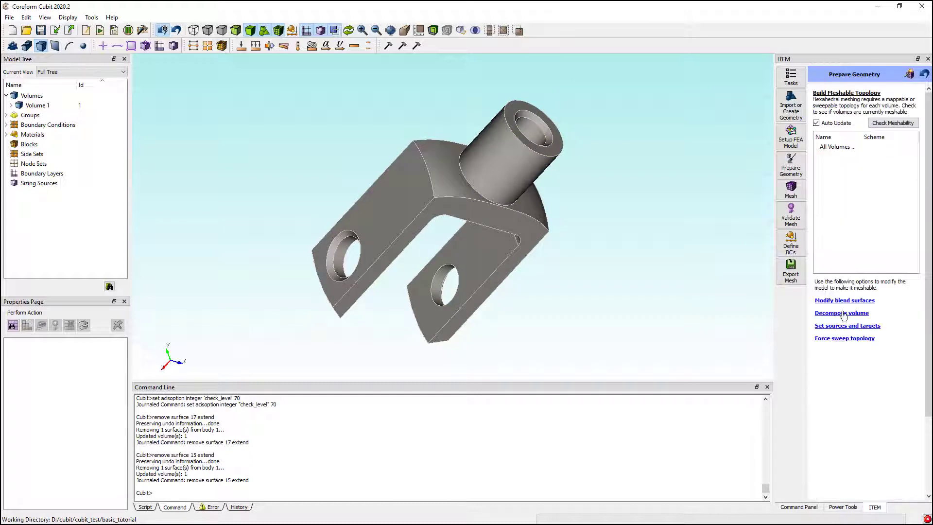
{"action": "left_click", "coordinate": [892, 123]}
Step: Preview and execute a suggested webcut decomposition on Volume 1
{"action": "left_click", "coordinate": [838, 167]}
{"action": "left_click", "coordinate": [841, 313]}
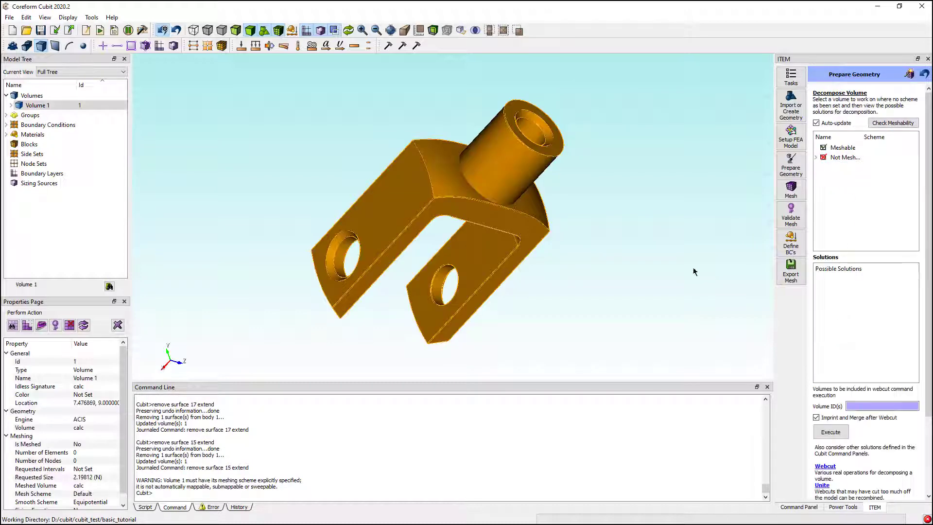
{"action": "left_click", "coordinate": [838, 166]}
{"action": "left_click", "coordinate": [868, 334]}
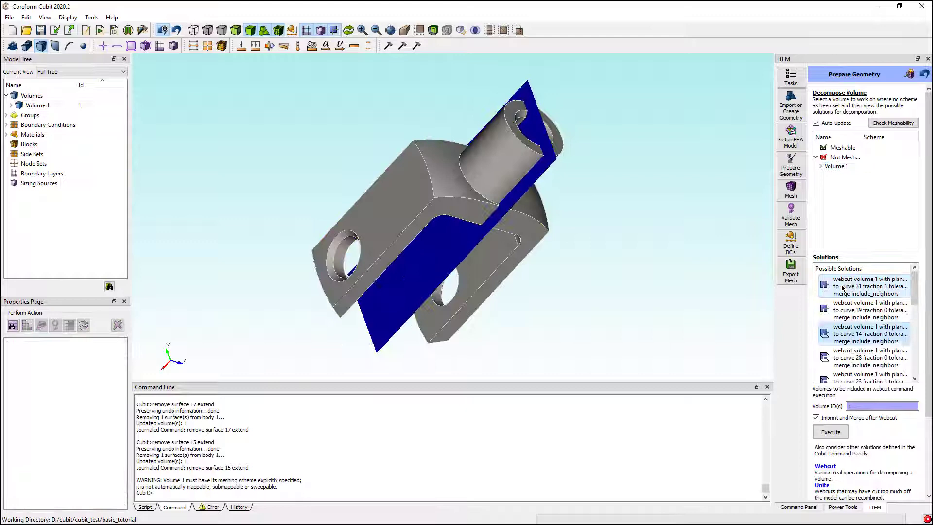
{"action": "left_click", "coordinate": [868, 357]}
{"action": "left_click", "coordinate": [868, 285]}
{"action": "left_click", "coordinate": [830, 432]}
{"action": "left_click", "coordinate": [837, 165]}
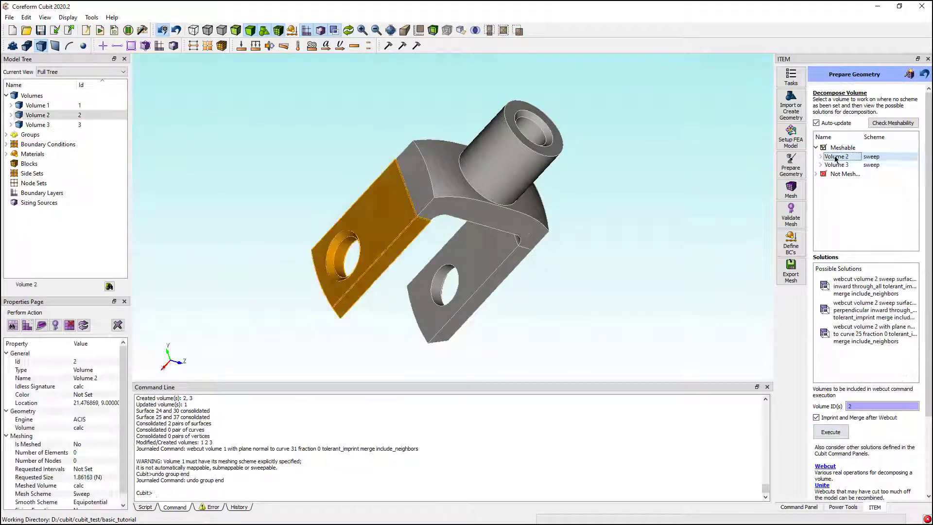
Step: Apply Geometry Adaptive sizing to 'all' surfaces and generate their triangle mesh
{"action": "left_click", "coordinate": [827, 86]}
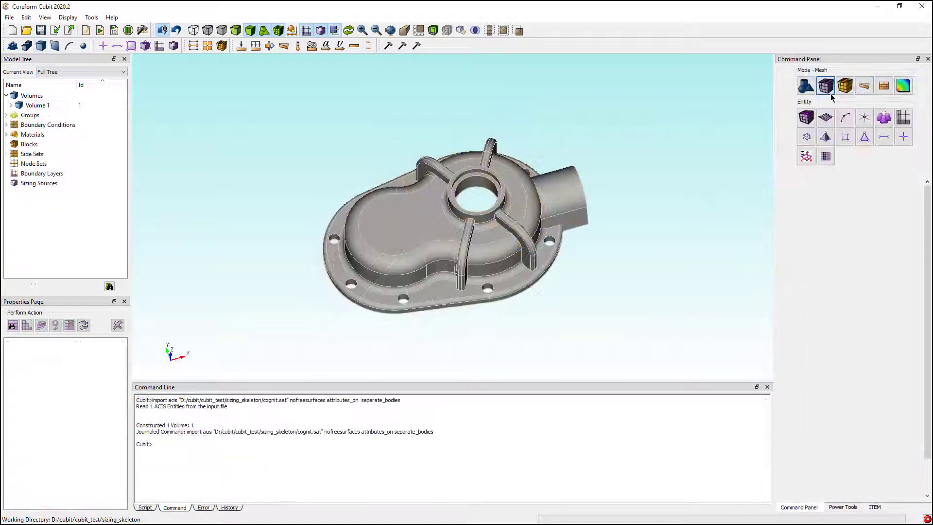
{"action": "left_click", "coordinate": [826, 118]}
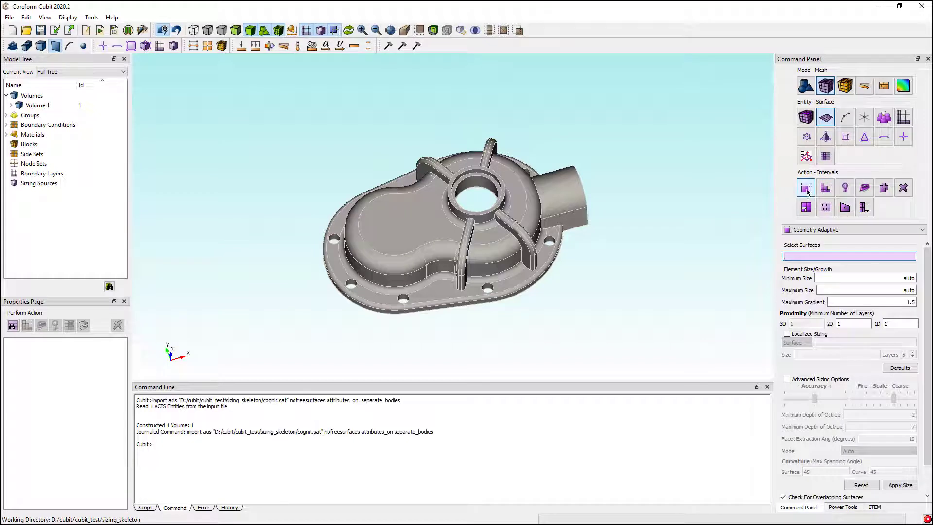
{"action": "left_click", "coordinate": [852, 229]}
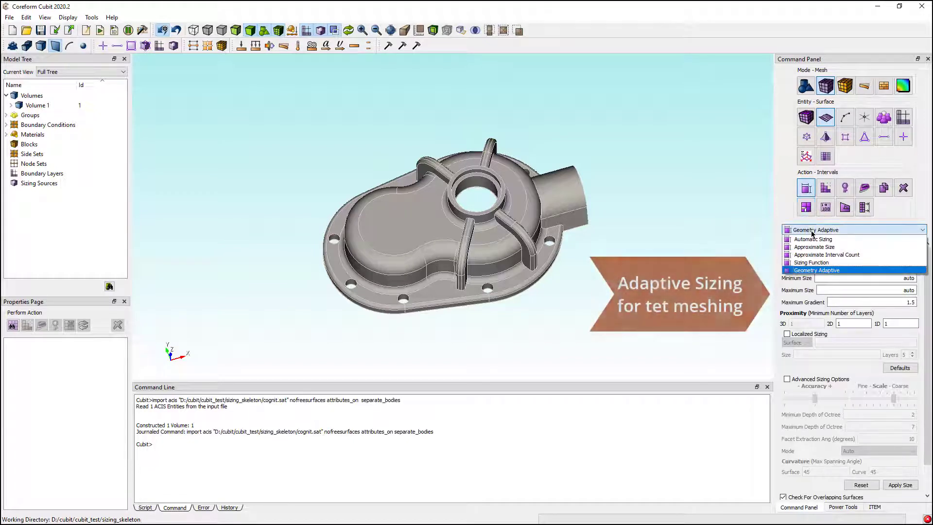
{"action": "left_click", "coordinate": [805, 271]}
{"action": "right_click", "coordinate": [813, 255]}
{"action": "left_click", "coordinate": [850, 265]}
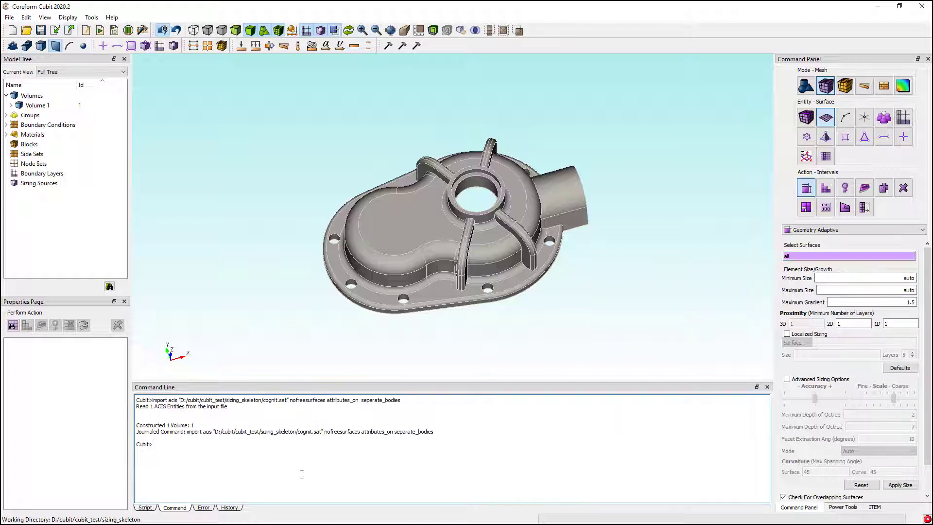
{"action": "left_click", "coordinate": [900, 485]}
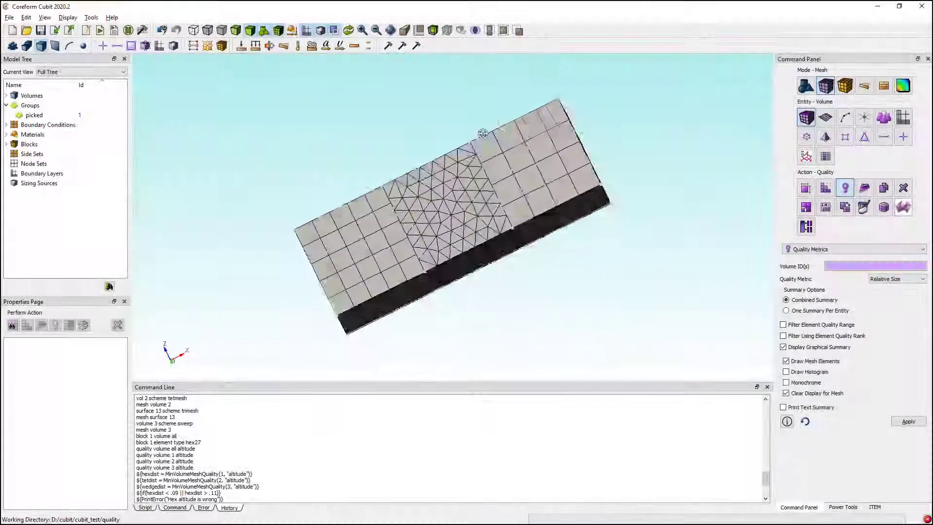
Step: Show Shape, Condition No. and Diagonal Ratio quality maps for all volumes
{"action": "left_click", "coordinate": [908, 422]}
{"action": "type", "text": "all"}
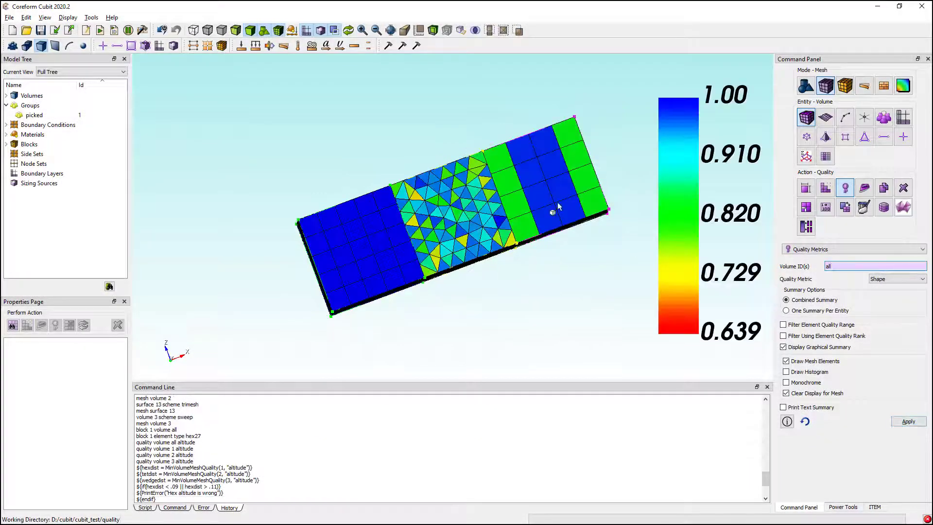
{"action": "left_click_drag", "start_coordinate": [560, 210], "coordinate": [621, 209]}
{"action": "scroll", "coordinate": [897, 279], "scroll_direction": "down", "scroll_amount": 1}
{"action": "left_click", "coordinate": [908, 421]}
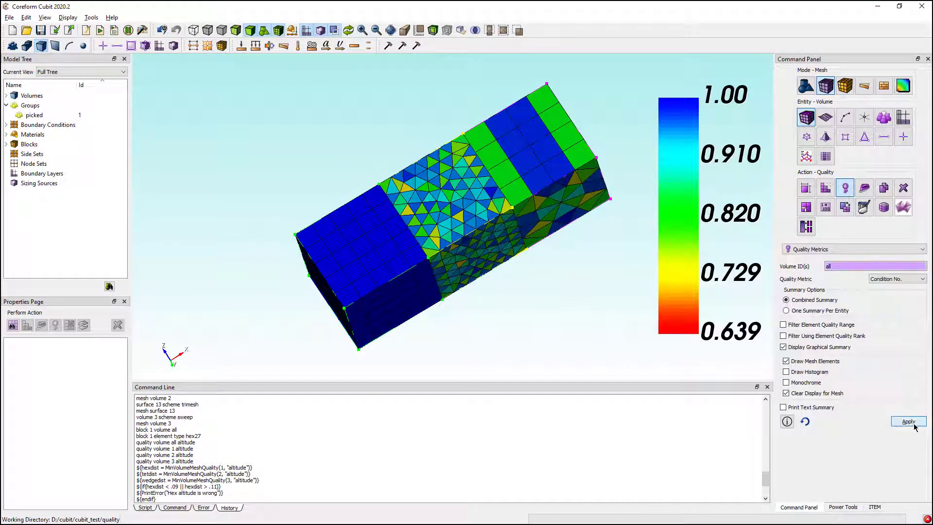
{"action": "mouse_move", "coordinate": [577, 252]}
{"action": "left_mouse_down"}
{"action": "mouse_move", "coordinate": [543, 206]}
{"action": "mouse_move", "coordinate": [540, 270]}
{"action": "left_mouse_up"}
{"action": "left_click", "coordinate": [909, 422]}
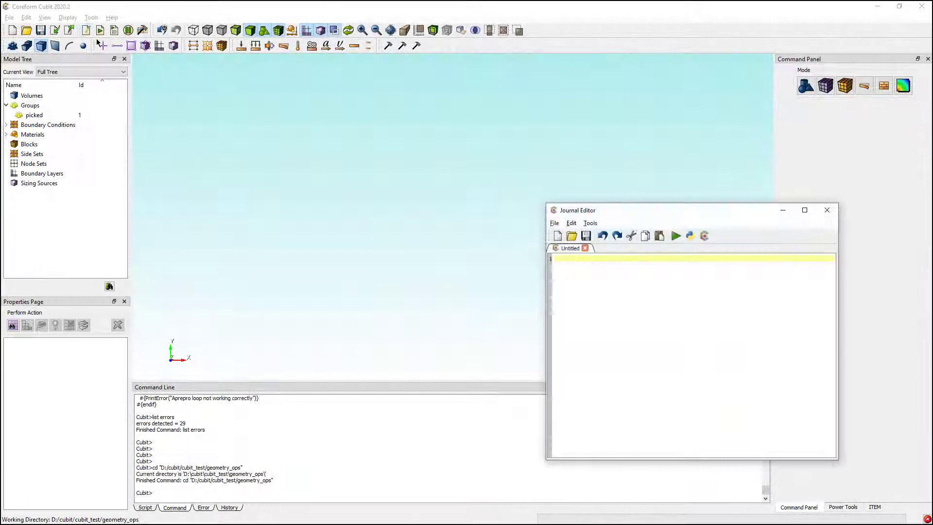
Step: Open sweep_meshed_geom.jou in the Journal Editor and run it
{"action": "left_click", "coordinate": [572, 235]}
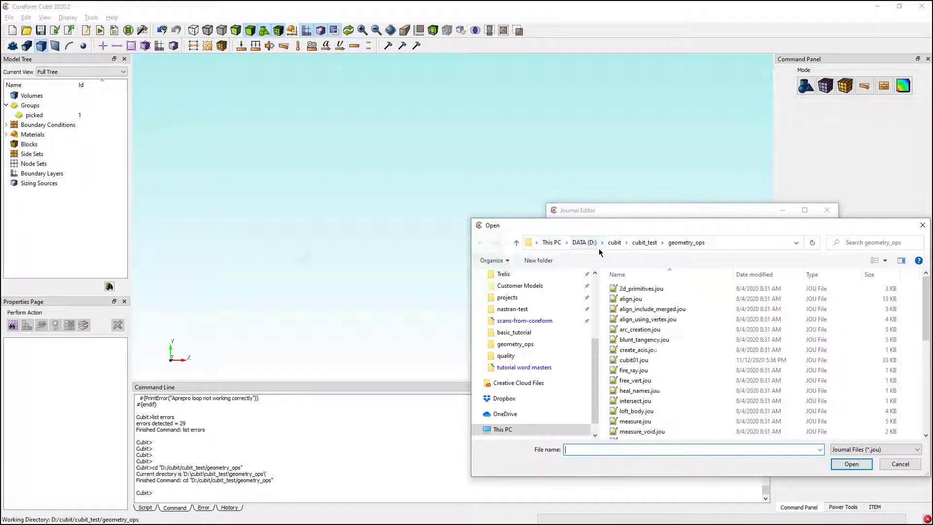
{"action": "left_click", "coordinate": [653, 332]}
{"action": "left_click", "coordinate": [852, 465]}
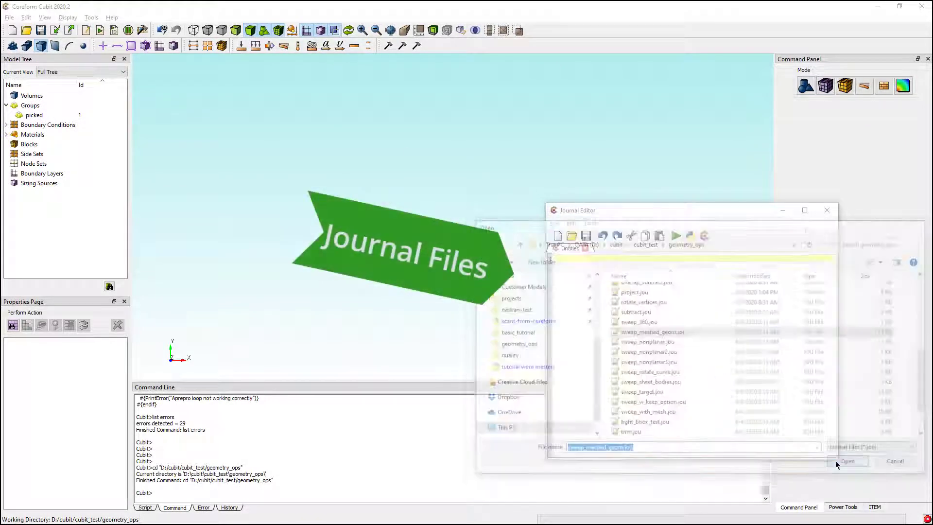
{"action": "left_click", "coordinate": [679, 149]}
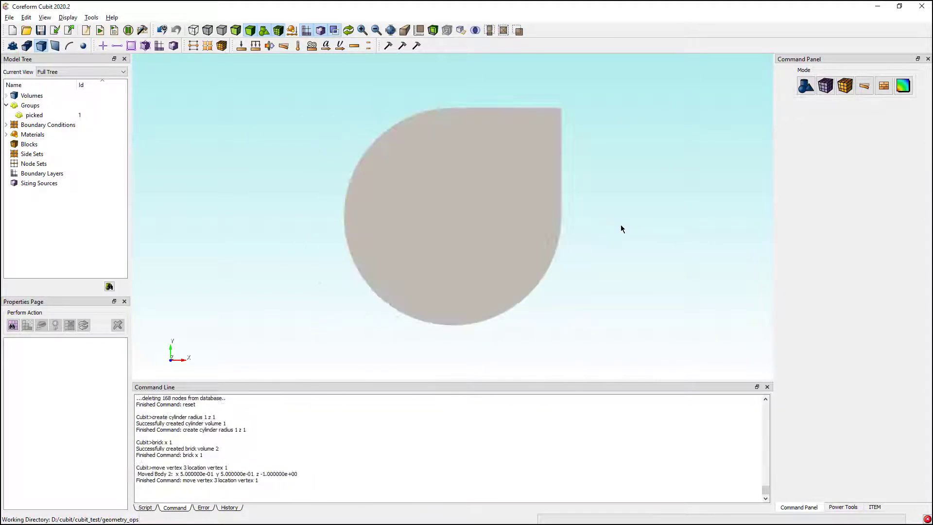
Step: Load the Python selection filters, including CurveFilter.py, via Pick Extended
{"action": "right_click", "coordinate": [498, 122]}
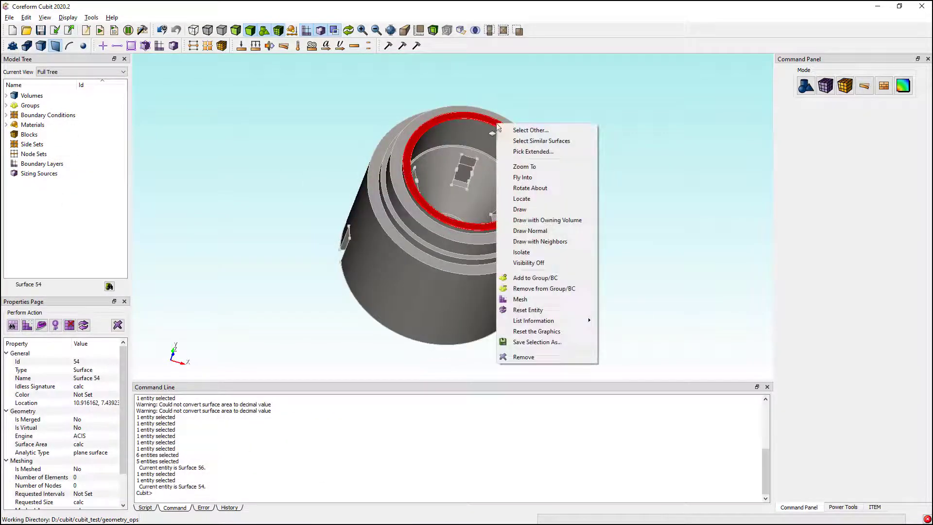
{"action": "left_click", "coordinate": [550, 155]}
{"action": "left_click_drag", "start_coordinate": [467, 186], "coordinate": [660, 120]}
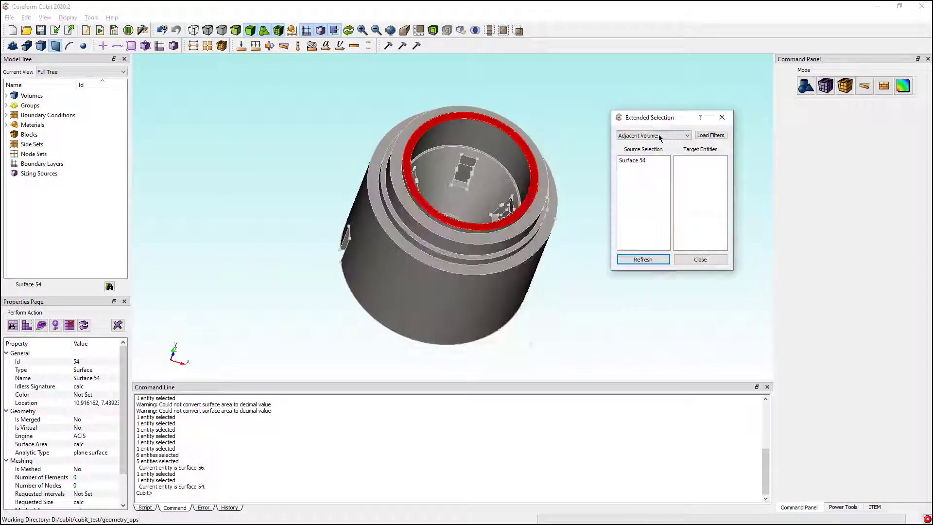
{"action": "left_click", "coordinate": [711, 135]}
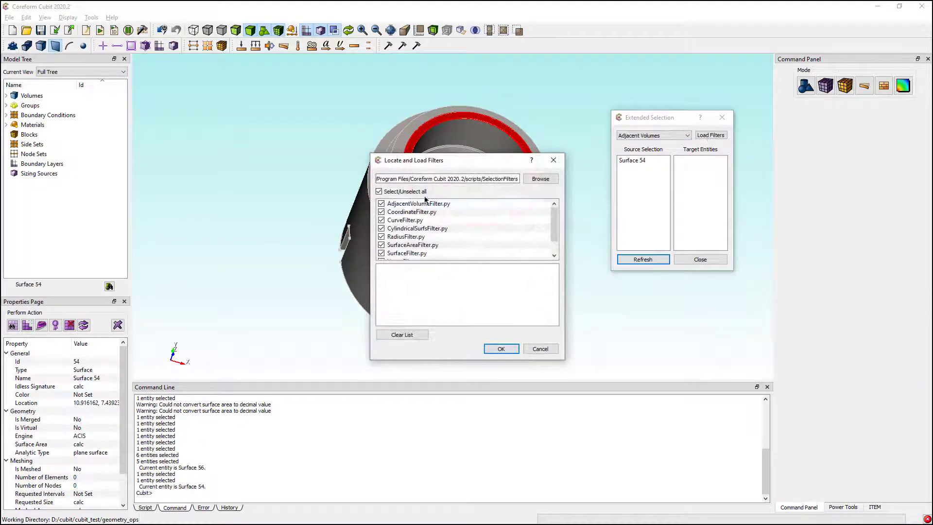
{"action": "left_click", "coordinate": [406, 220]}
{"action": "scroll", "coordinate": [436, 308], "scroll_direction": "down", "scroll_amount": 3}
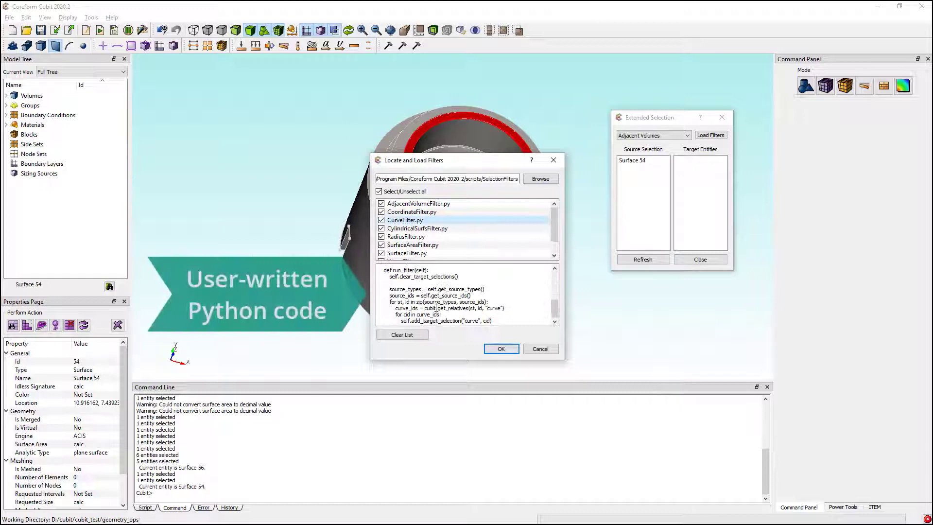
{"action": "left_click", "coordinate": [501, 348]}
Step: Use the Pick Curves filter to select Curves 51–55 from Surface 10
{"action": "left_click", "coordinate": [653, 135]}
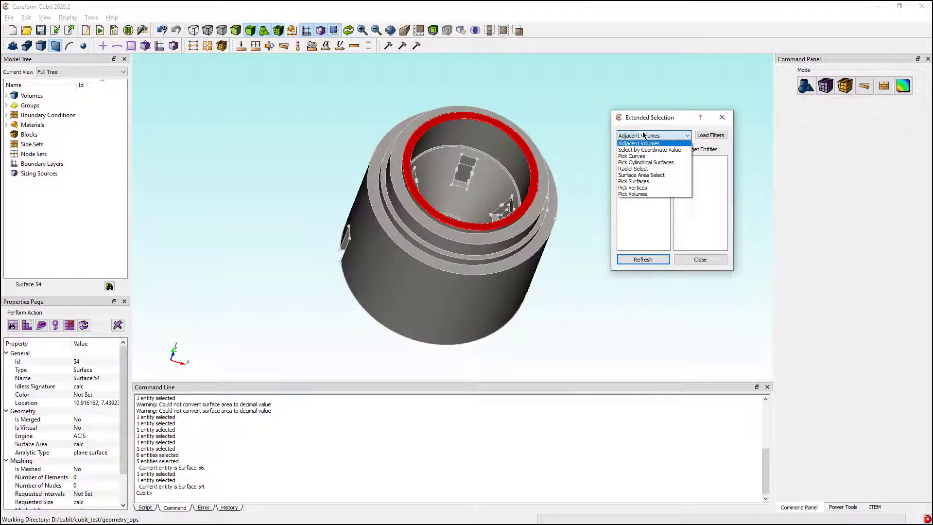
{"action": "left_click", "coordinate": [632, 156]}
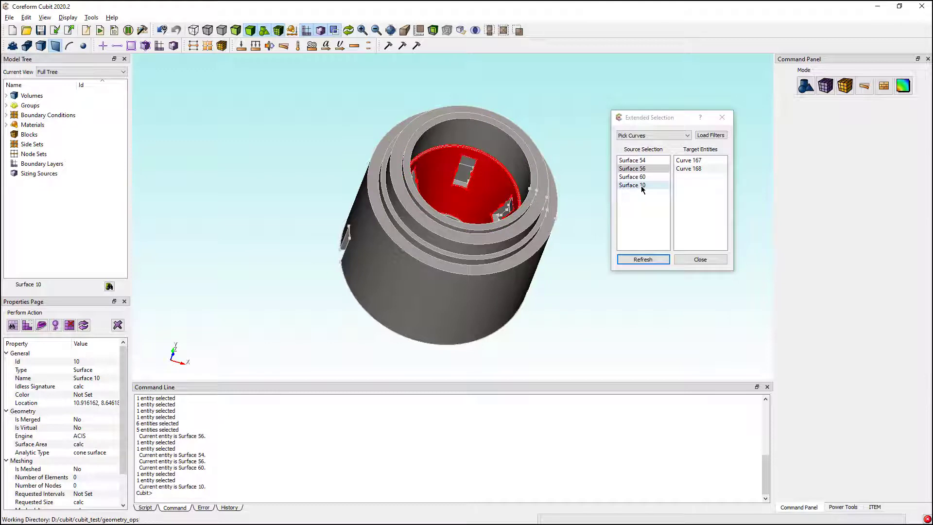
{"action": "left_click", "coordinate": [642, 186]}
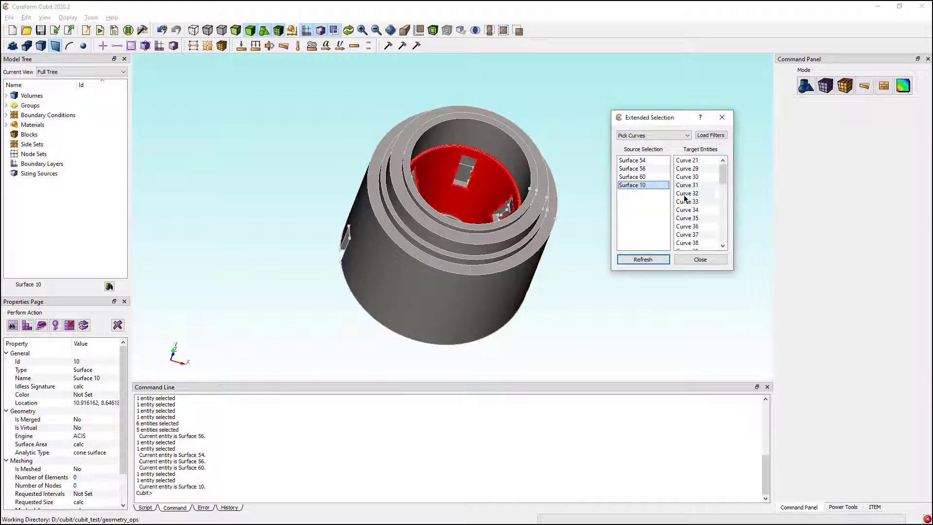
{"action": "mouse_move", "coordinate": [723, 173]}
{"action": "left_mouse_down"}
{"action": "mouse_move", "coordinate": [723, 208]}
{"action": "mouse_move", "coordinate": [694, 222]}
{"action": "left_mouse_up"}
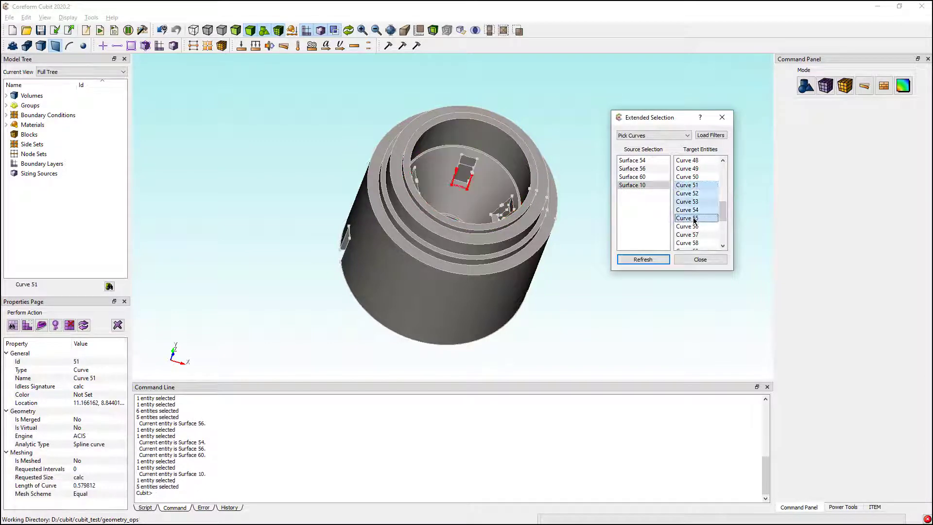
{"action": "right_click", "coordinate": [695, 217]}
{"action": "left_click", "coordinate": [682, 226]}
{"action": "left_click", "coordinate": [700, 260]}
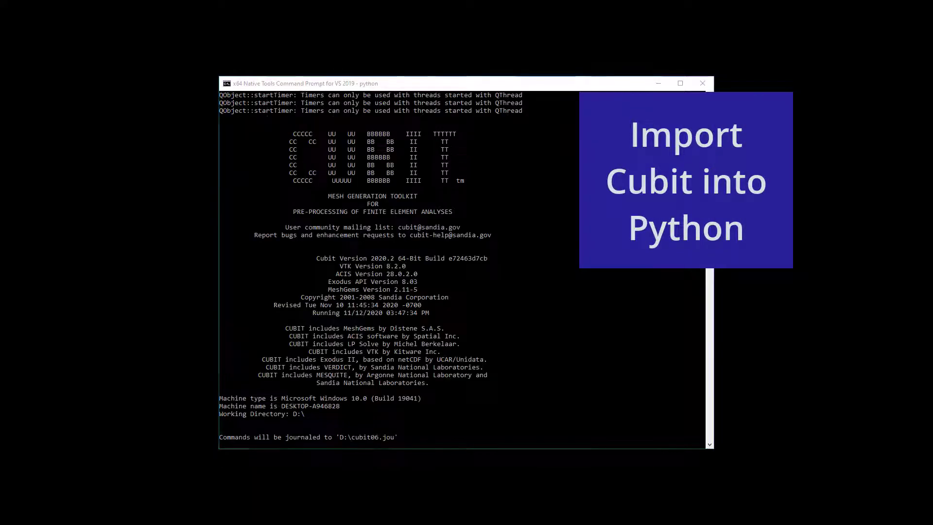
{"action": "type", "text": "cubit.cmd(\"brick x 10 y 10 z 5\")"}
Step: In Python, mesh a 10×10×5 brick, print its node count, then reset
{"action": "key", "text": "Return"}
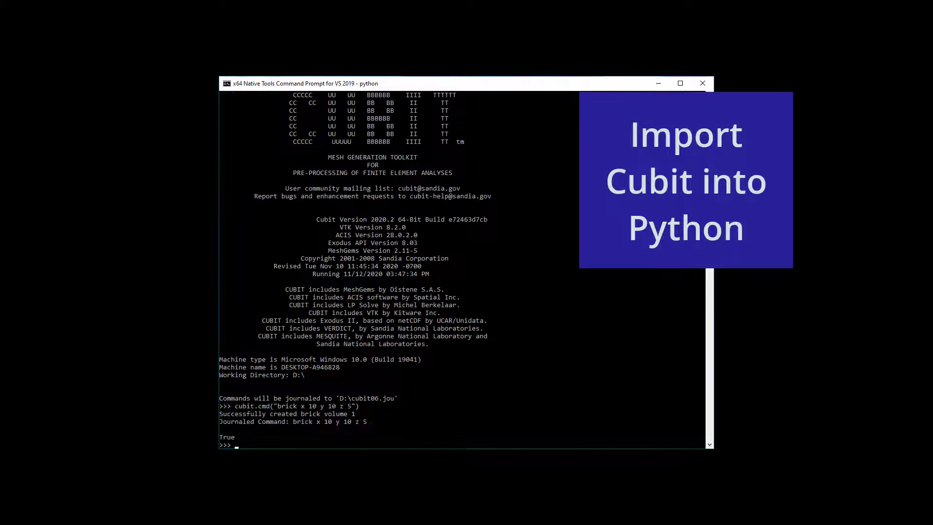
{"action": "type", "text": "cubit.cmd(\"mesh volume 1\")"}
{"action": "key", "text": "Return"}
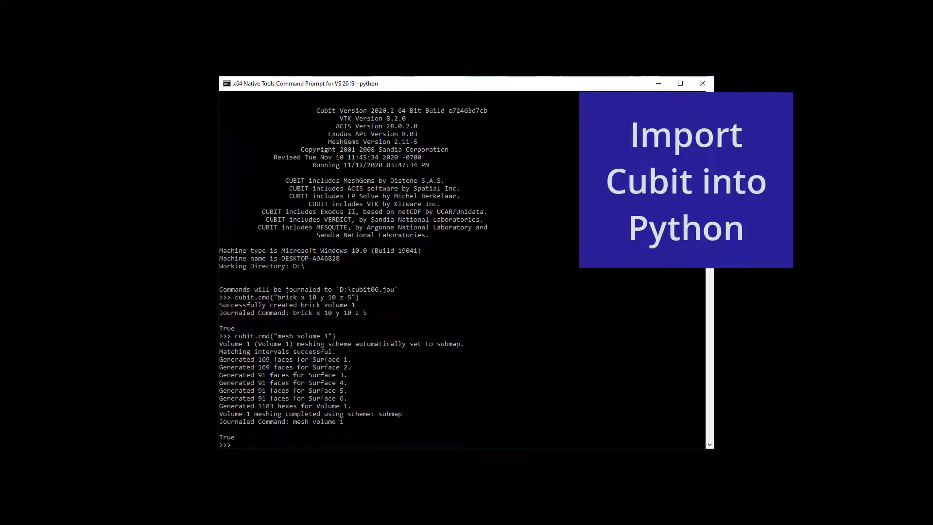
{"action": "type", "text": "print(cubit.get_node_count())"}
{"action": "key", "text": "Return"}
{"action": "type", "text": "cubit.cmd(\"reset\")"}
{"action": "key", "text": "Return"}
{"action": "type", "text": "print(cubit.get_node_count())"}
{"action": "key", "text": "Return"}
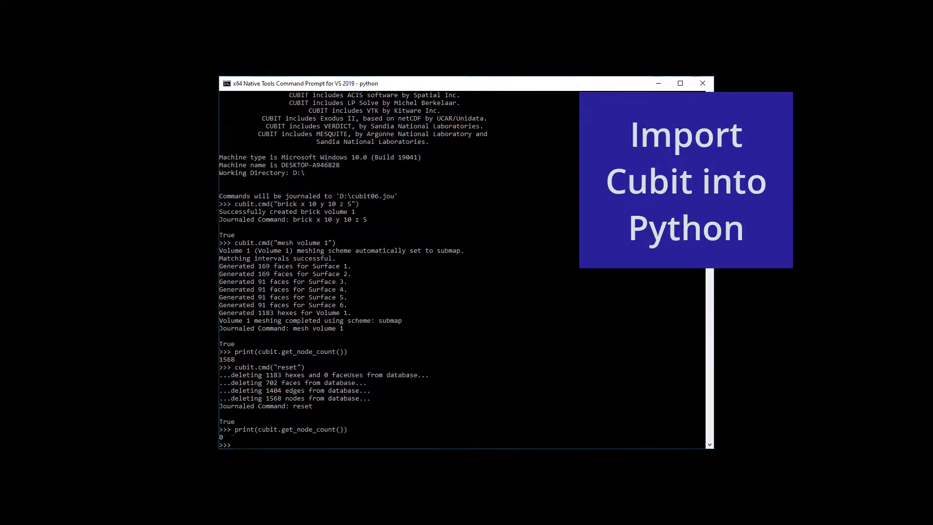
Step: Mesh a new brick minus a cylinder and print the volume's attributes and id
{"action": "key", "text": "Return"}
{"action": "type", "text": "bri = cubit.brick(10,5,3)"}
{"action": "key", "text": "Return"}
{"action": "type", "text": "cyl = cubit.cylinder(12,2,2,2)"}
{"action": "key", "text": "Return"}
{"action": "type", "text": "vols = cubit.subtract([cyl], [bri])"}
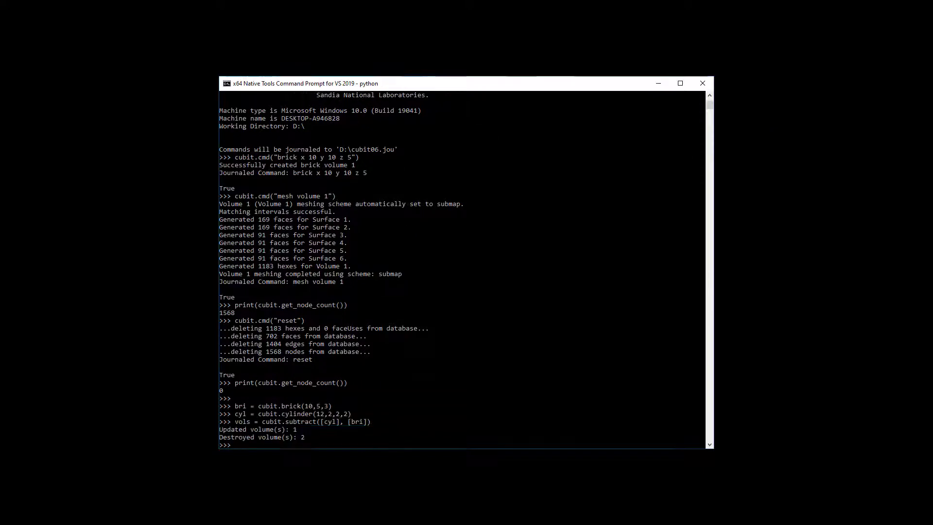
{"action": "type", "text": " Updated volume(s): 1 Destroyed volume(s): 2 >>> v = vols[0].volumes()"}
{"action": "key", "text": "Return"}
{"action": "type", "text": "v[0].mesh()"}
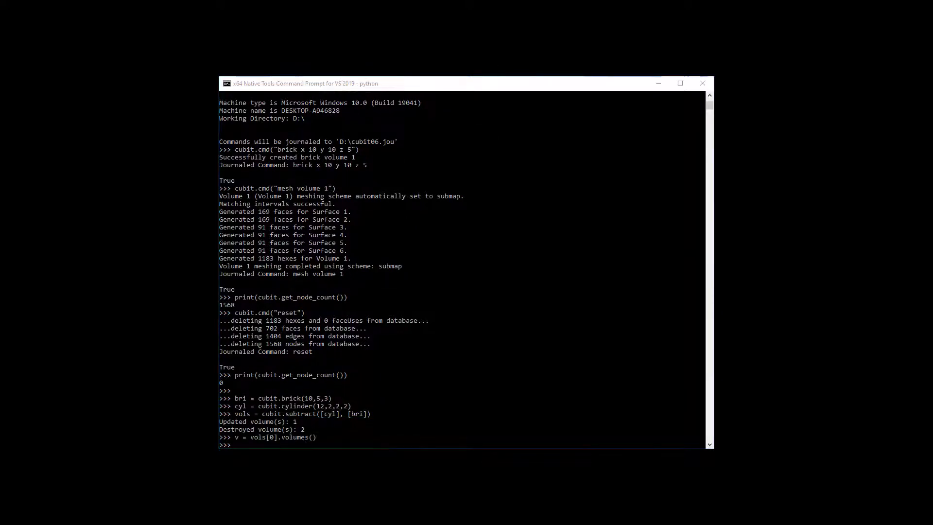
{"action": "key", "text": "Return"}
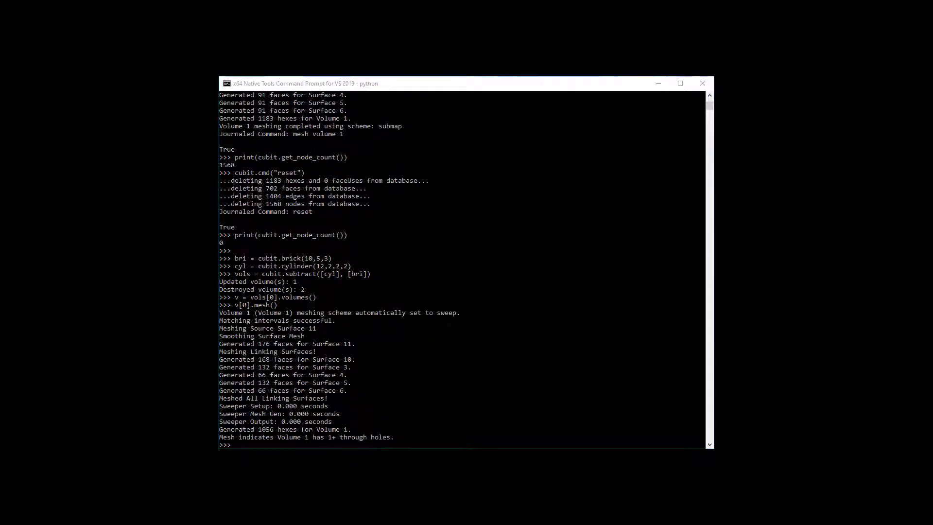
{"action": "type", "text": "print(dir(v[0]))"}
{"action": "key", "text": "Return"}
{"action": "type", "text": "print(v[0].id())"}
{"action": "key", "text": "Return"}
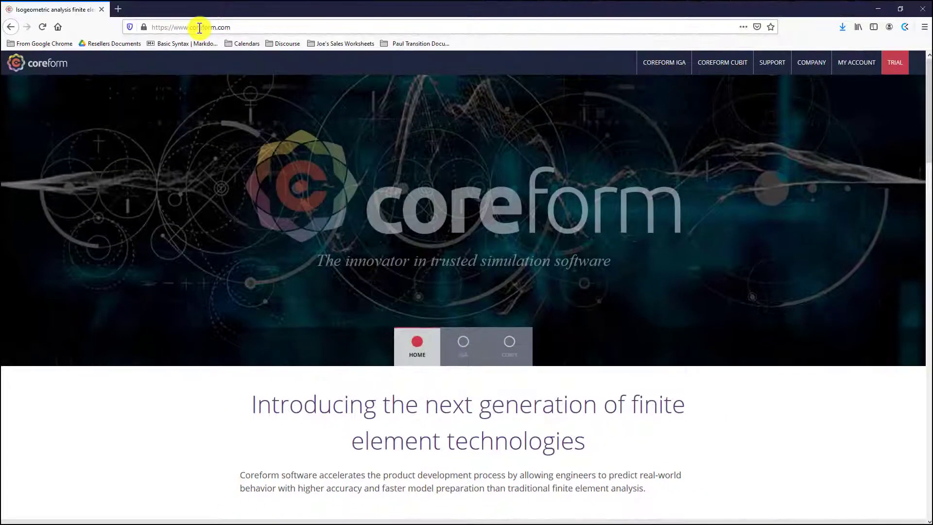
Step: Go to the TRIAL page on coreform.com for the 30-day Coreform Cubit free trial
{"action": "left_click", "coordinate": [890, 67]}
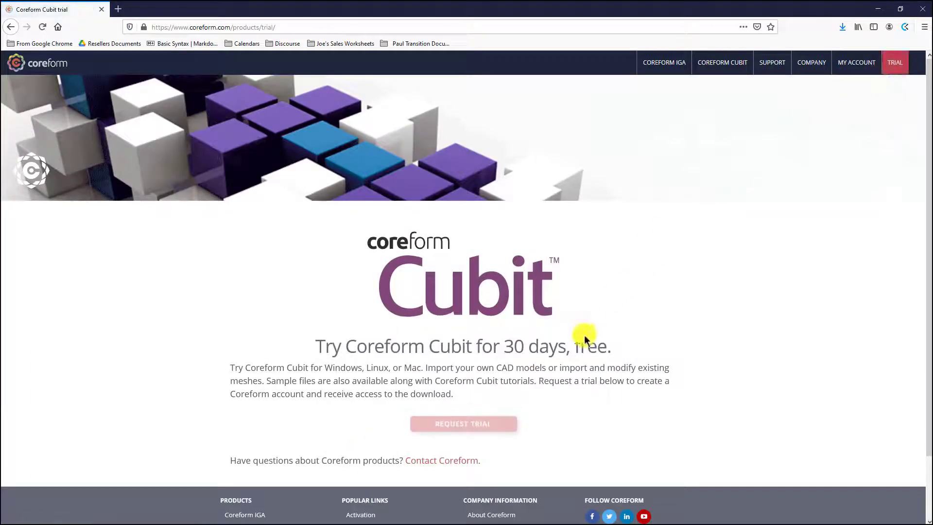